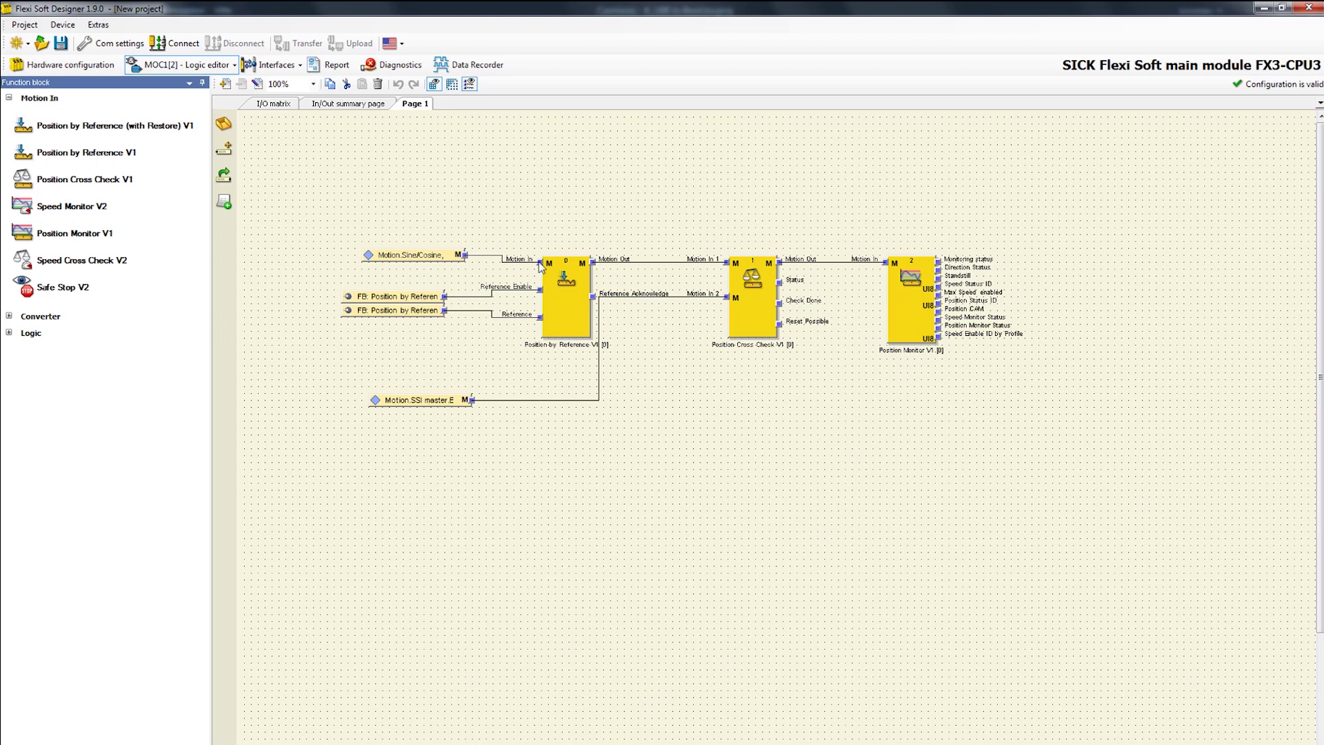
- Place a UI8 to Bool V1 converter on the MOC1 diagram right of Position Monitor V1
{"action": "double_click", "coordinate": [52, 320]}
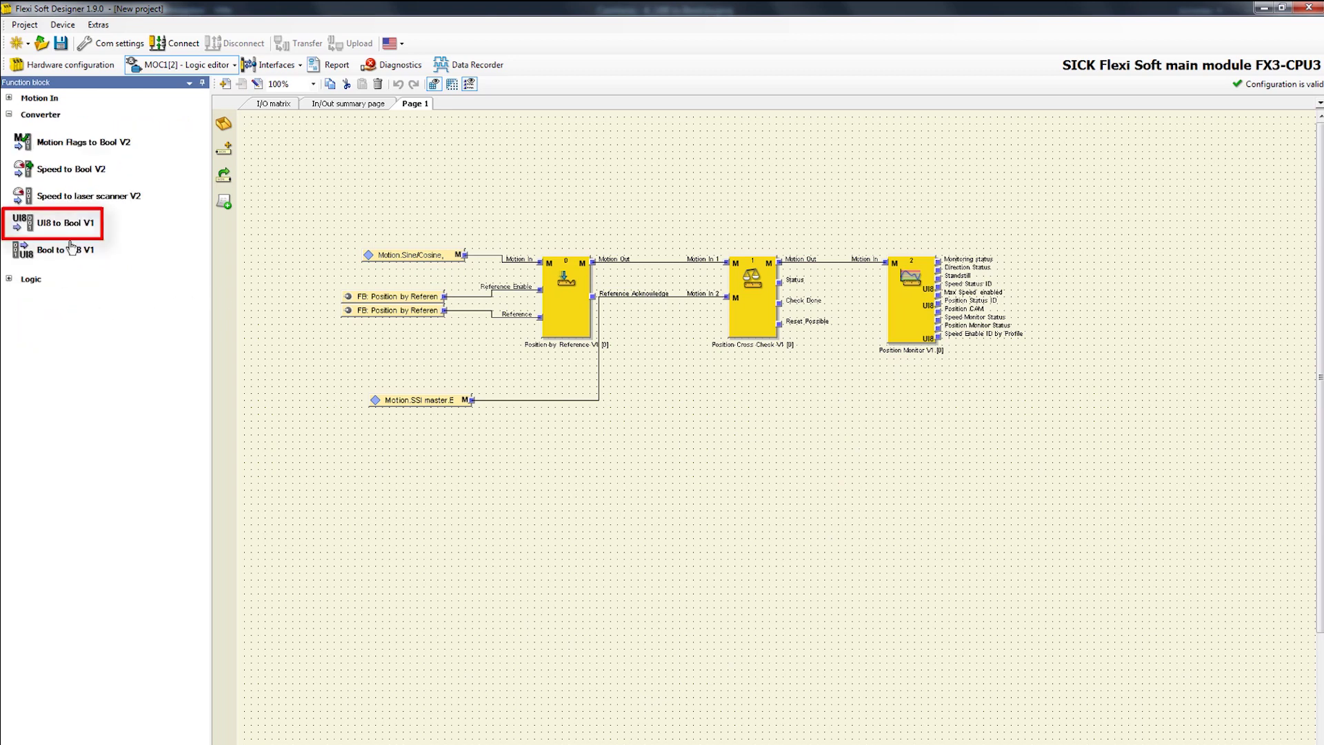
{"action": "mouse_move", "coordinate": [90, 227]}
{"action": "left_mouse_down"}
{"action": "mouse_move", "coordinate": [538, 323]}
{"action": "mouse_move", "coordinate": [1076, 274]}
{"action": "mouse_move", "coordinate": [1070, 262]}
{"action": "left_mouse_up"}
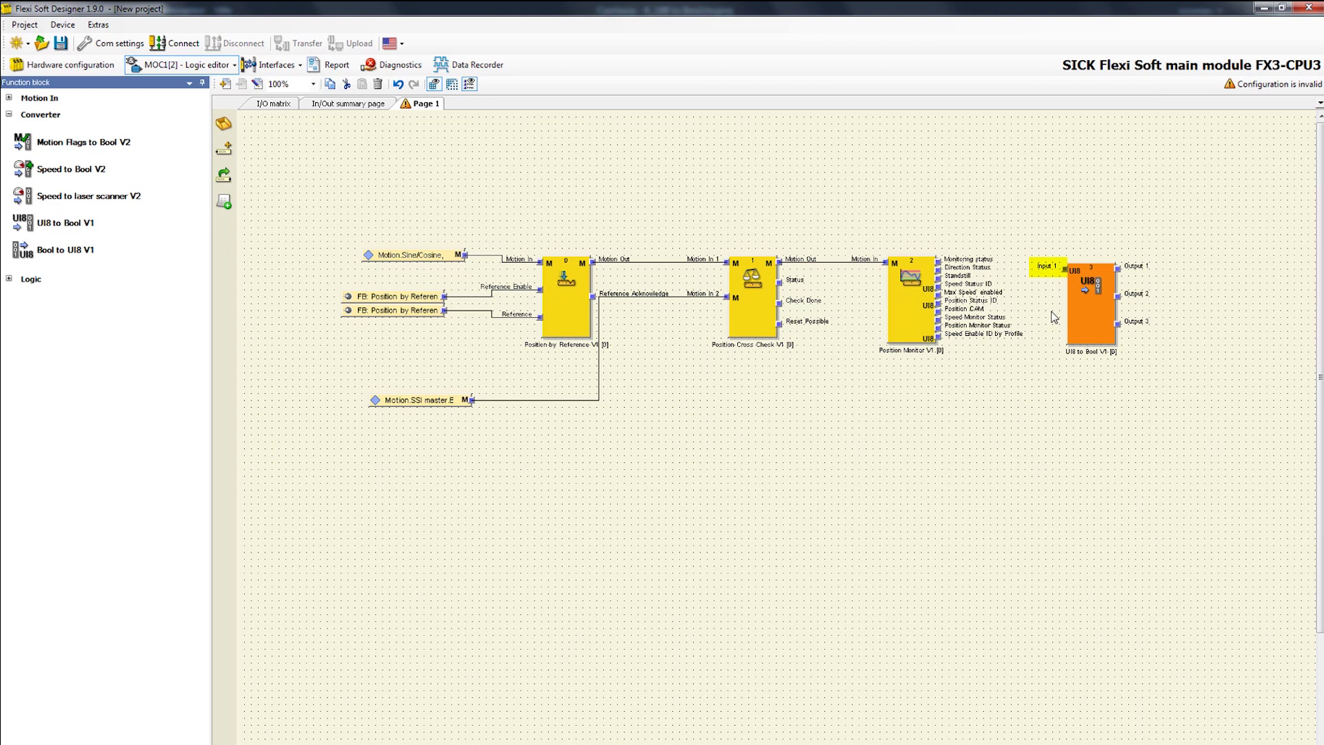
{"action": "double_click", "coordinate": [1102, 311]}
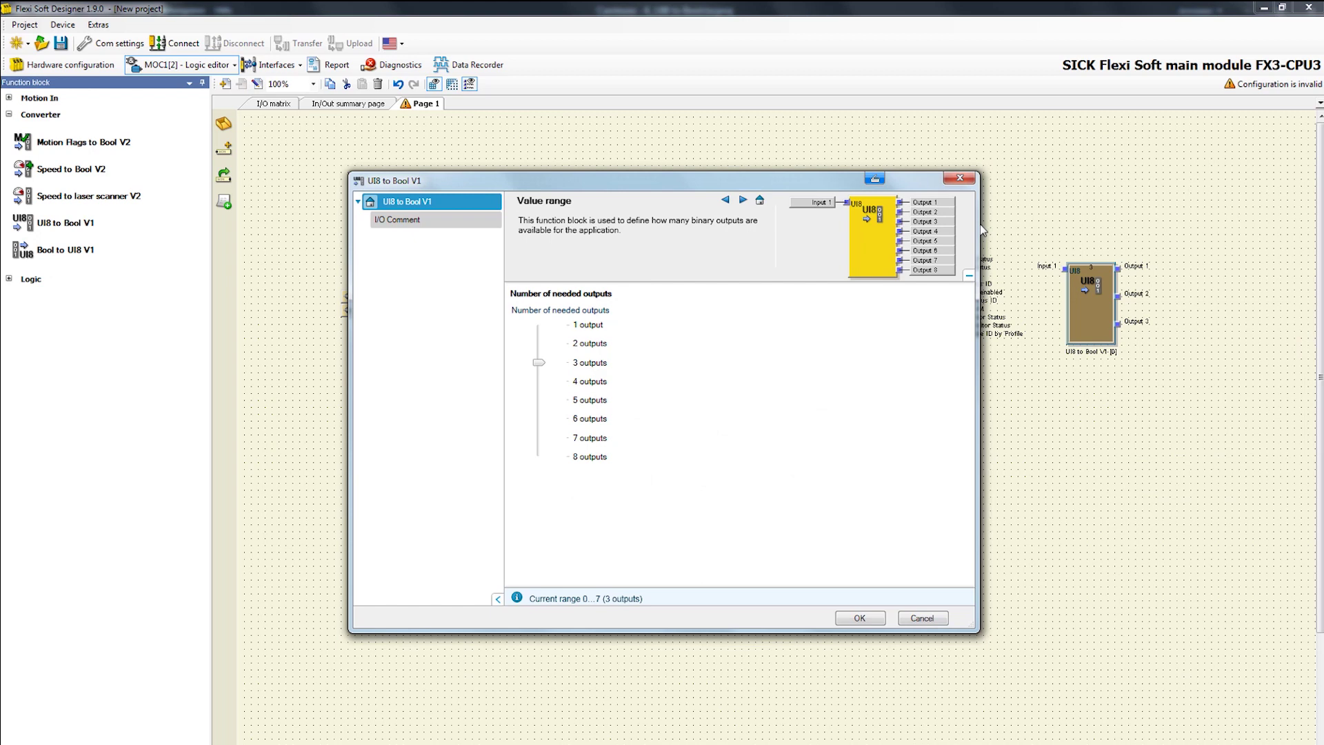
{"action": "left_click", "coordinate": [964, 181]}
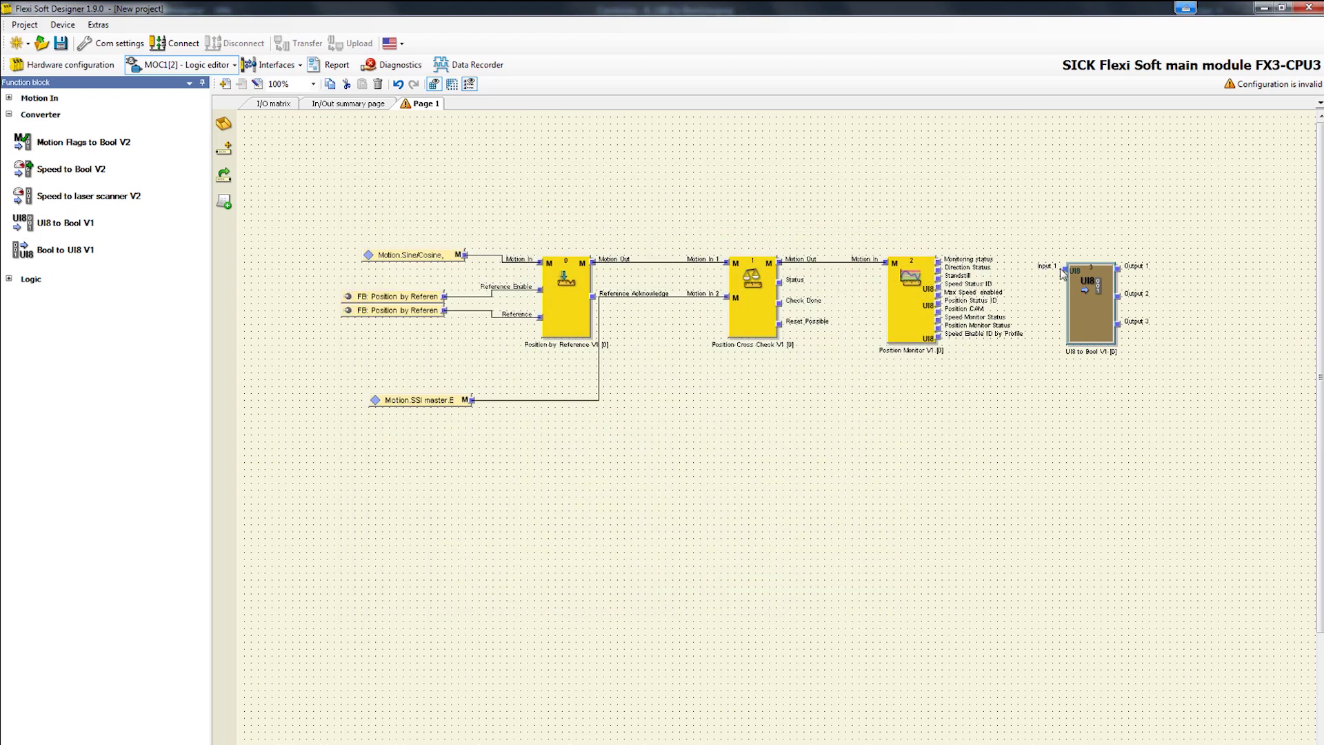
- Wire the Position Monitor's Position Status ID output into the converter's Input 1
{"action": "left_click_drag", "start_coordinate": [1063, 274], "coordinate": [938, 302]}
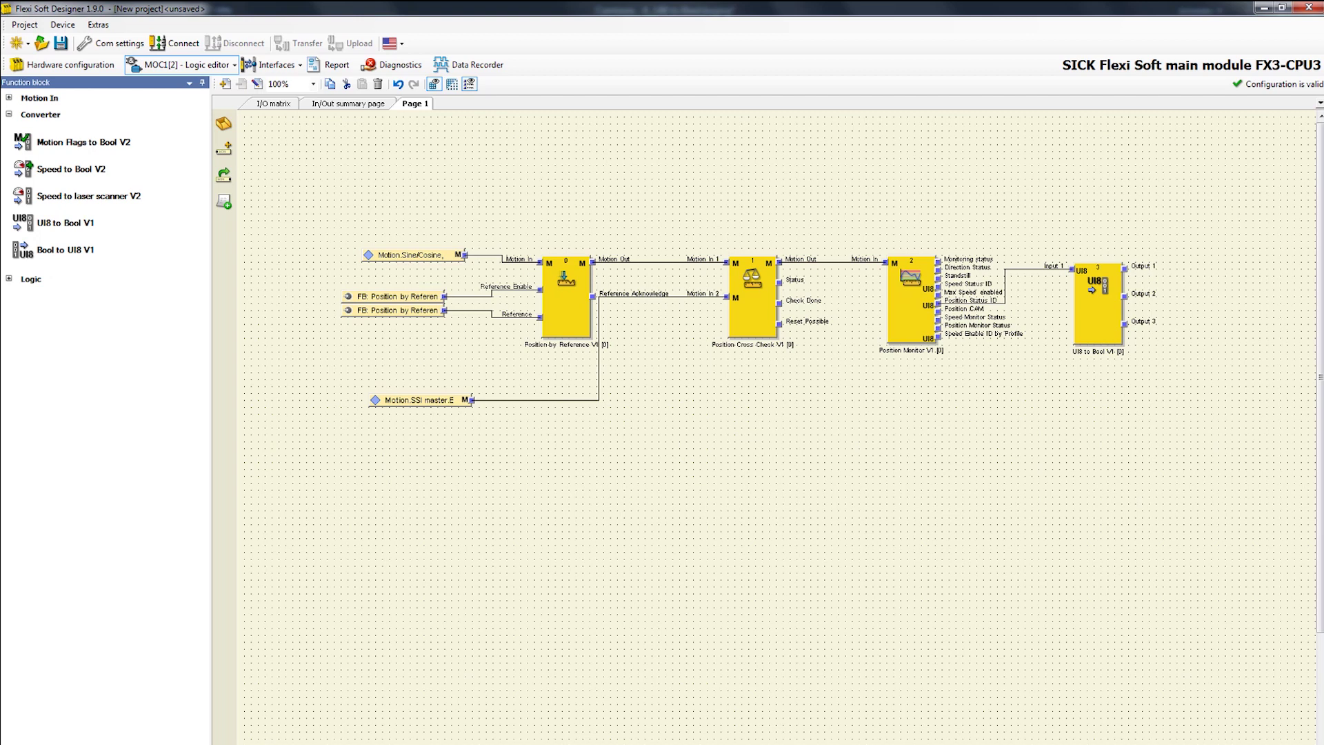
- Place CPU3[0] output bits Bit0, Bit1 and Bit2 on the diagram right of the converter
{"action": "left_click", "coordinate": [108, 741]}
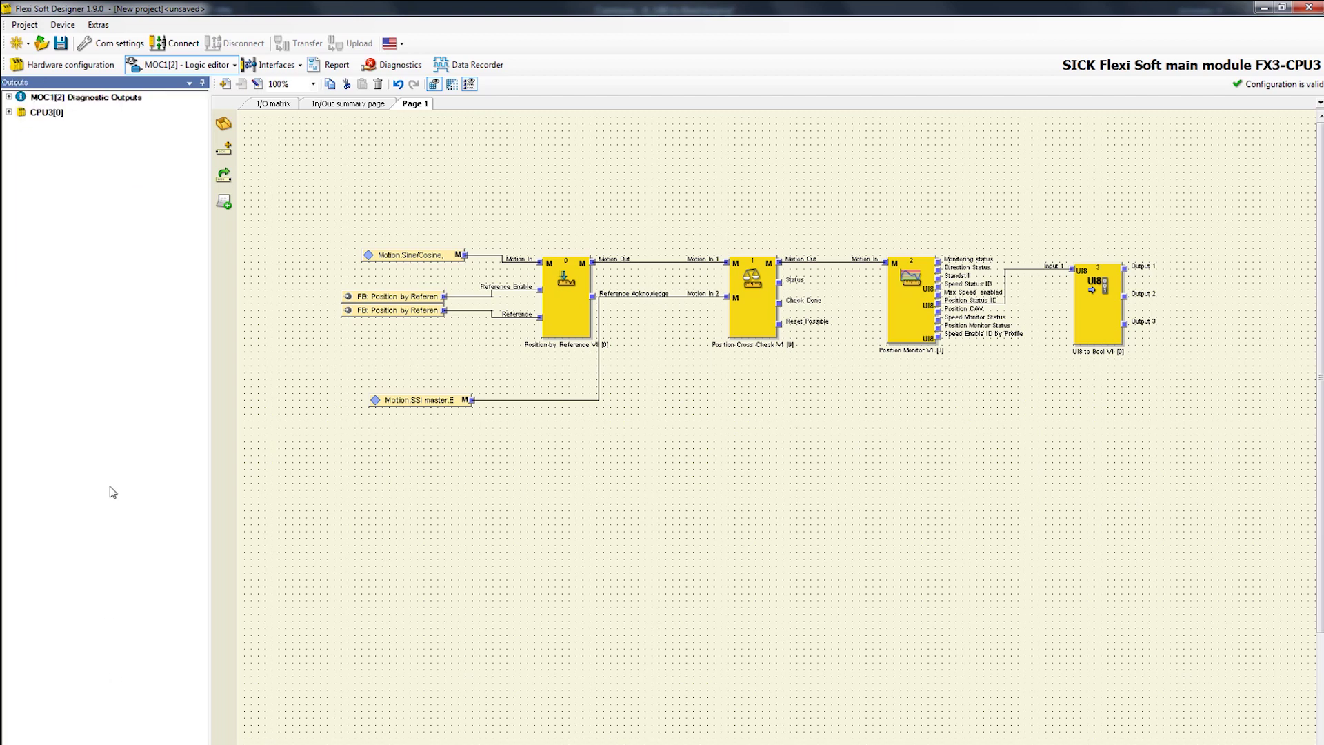
{"action": "double_click", "coordinate": [51, 112]}
{"action": "left_click", "coordinate": [60, 128]}
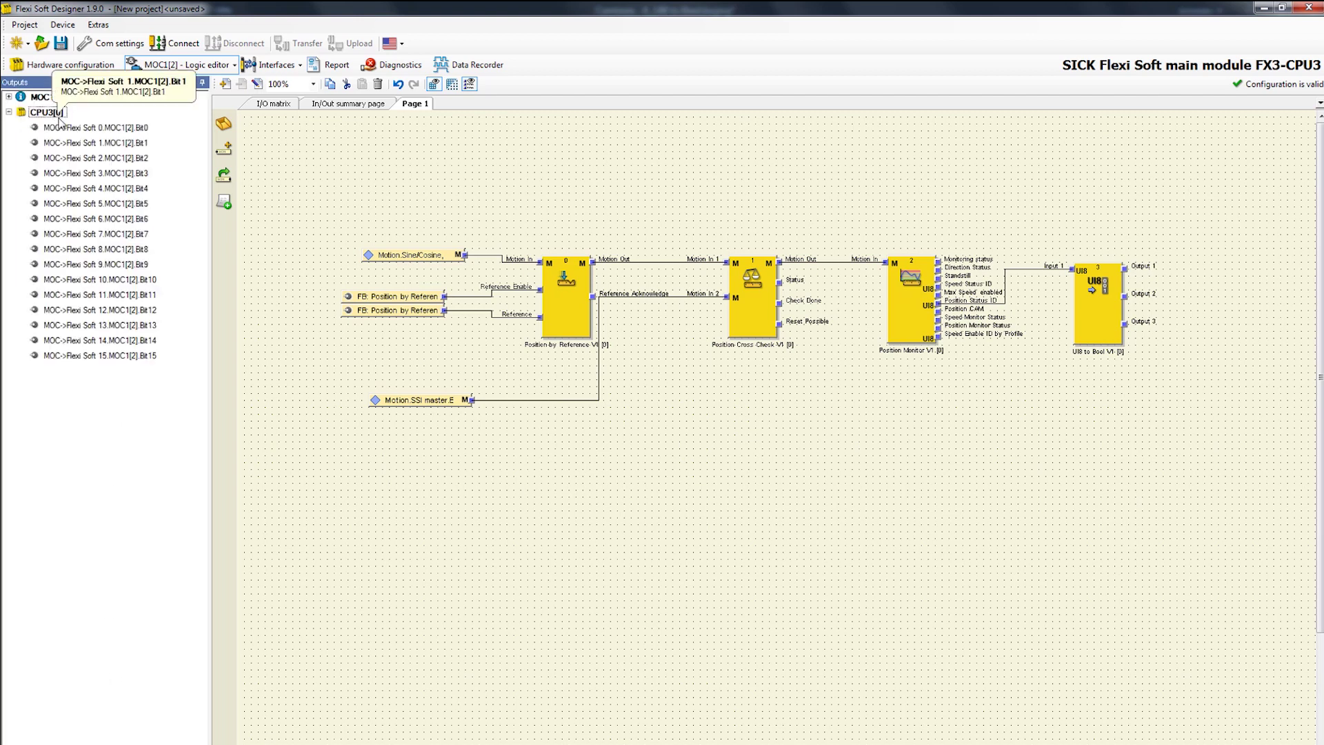
{"action": "left_click", "coordinate": [64, 143], "text": "ctrl"}
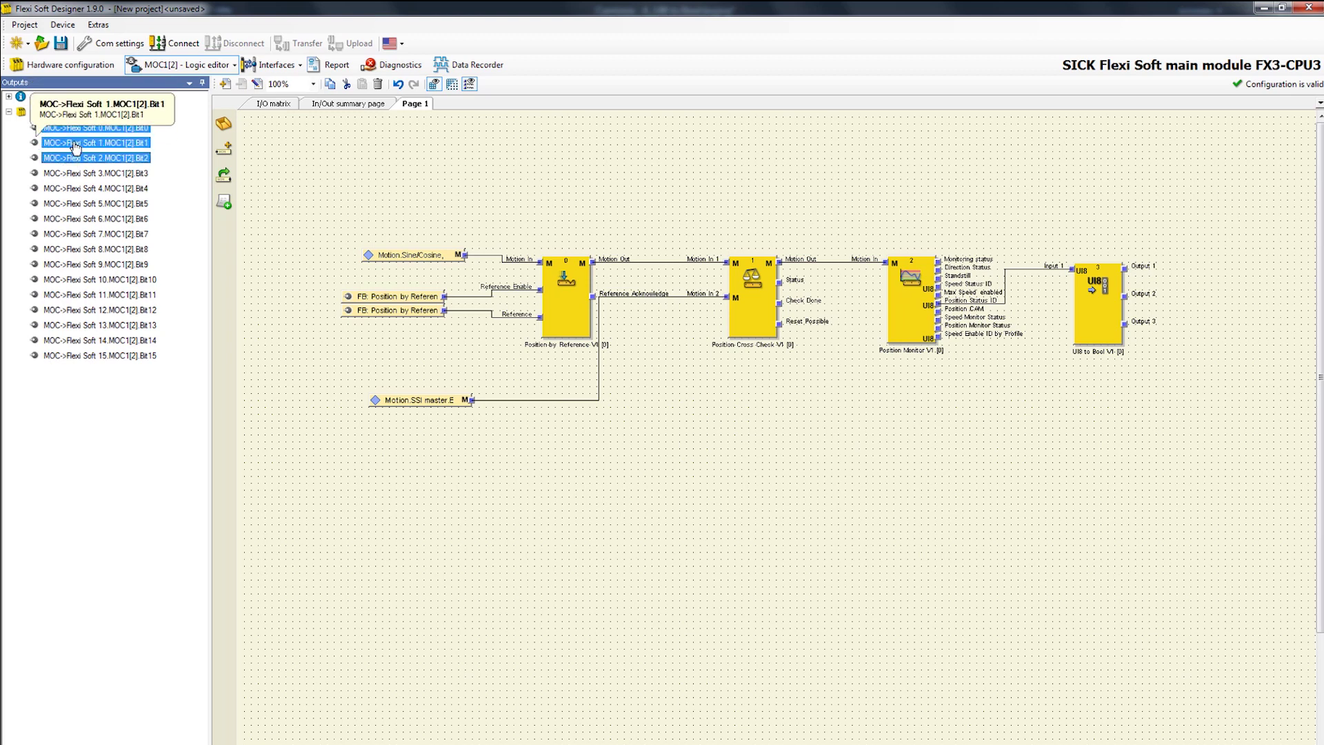
{"action": "left_click_drag", "start_coordinate": [76, 146], "coordinate": [980, 494]}
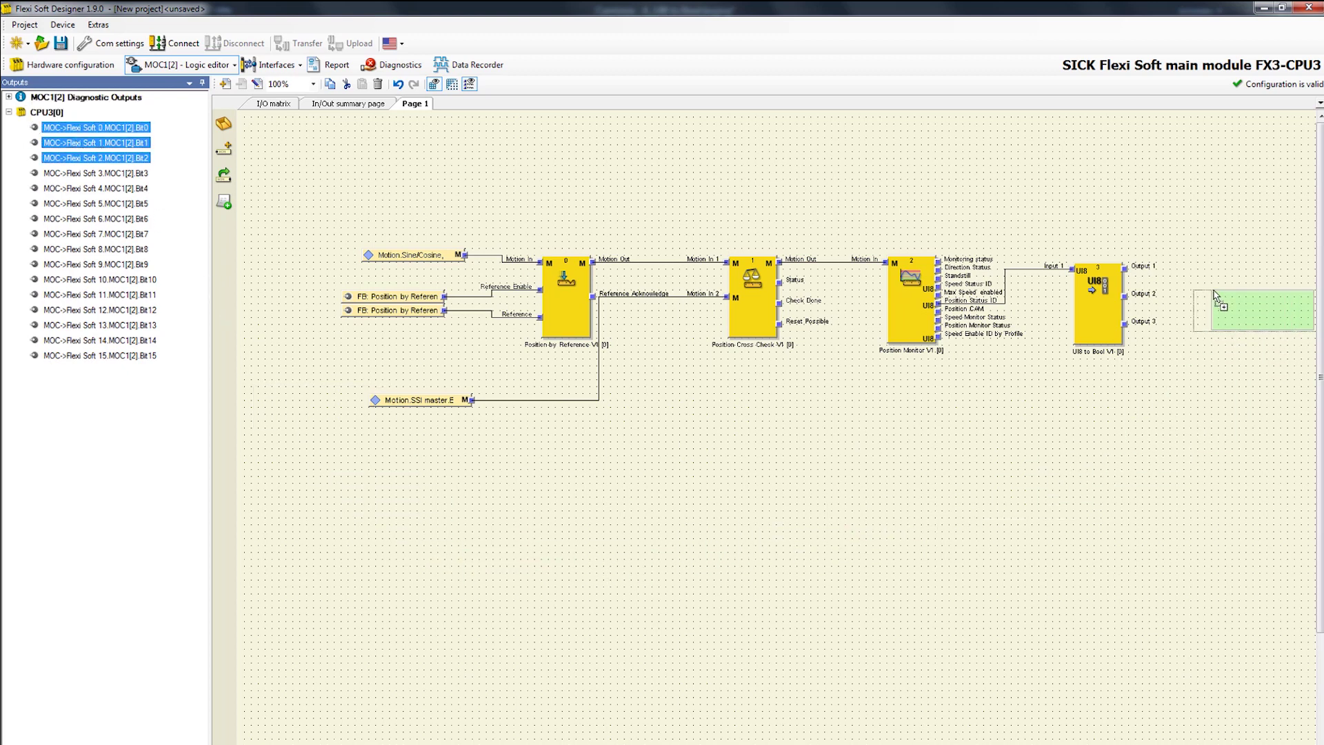
{"action": "left_click_drag", "start_coordinate": [979, 491], "coordinate": [1204, 277]}
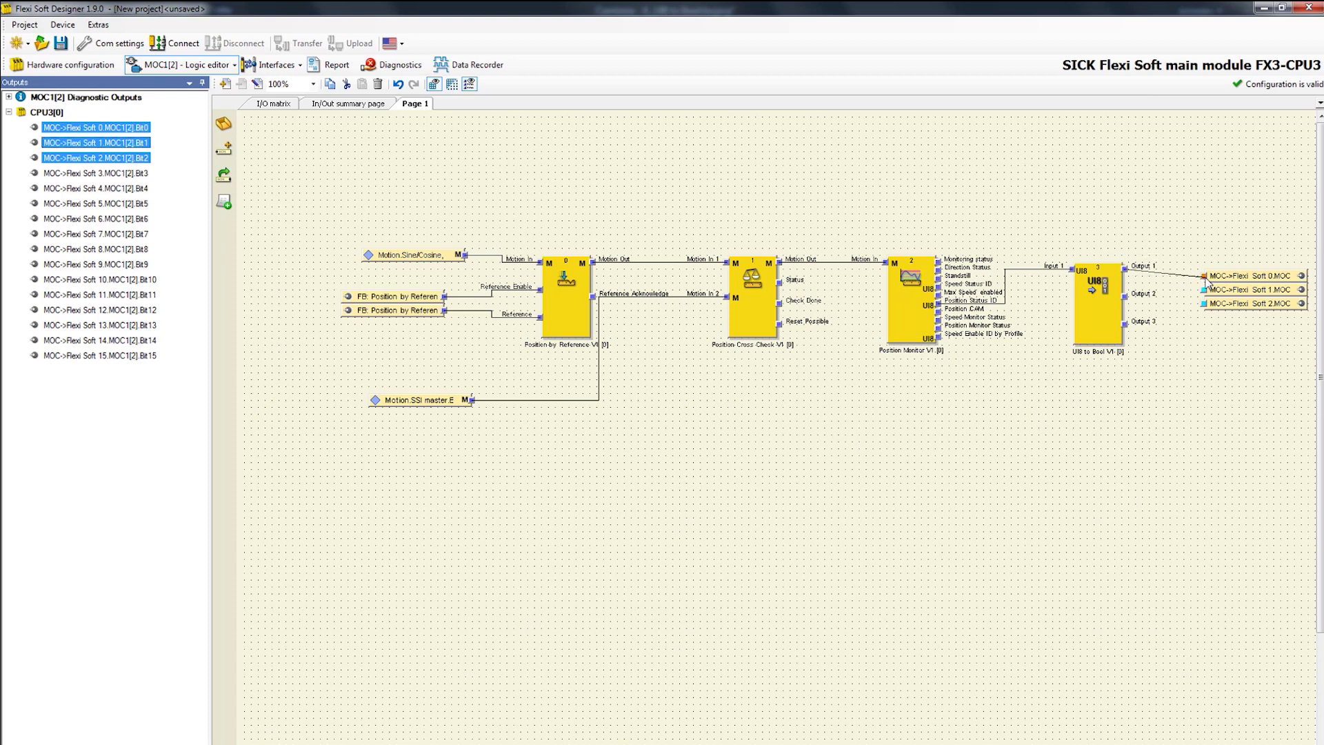
- Wire converter Outputs 2 and 3 to the second and third output bits
{"action": "left_click_drag", "start_coordinate": [1127, 296], "coordinate": [1206, 291]}
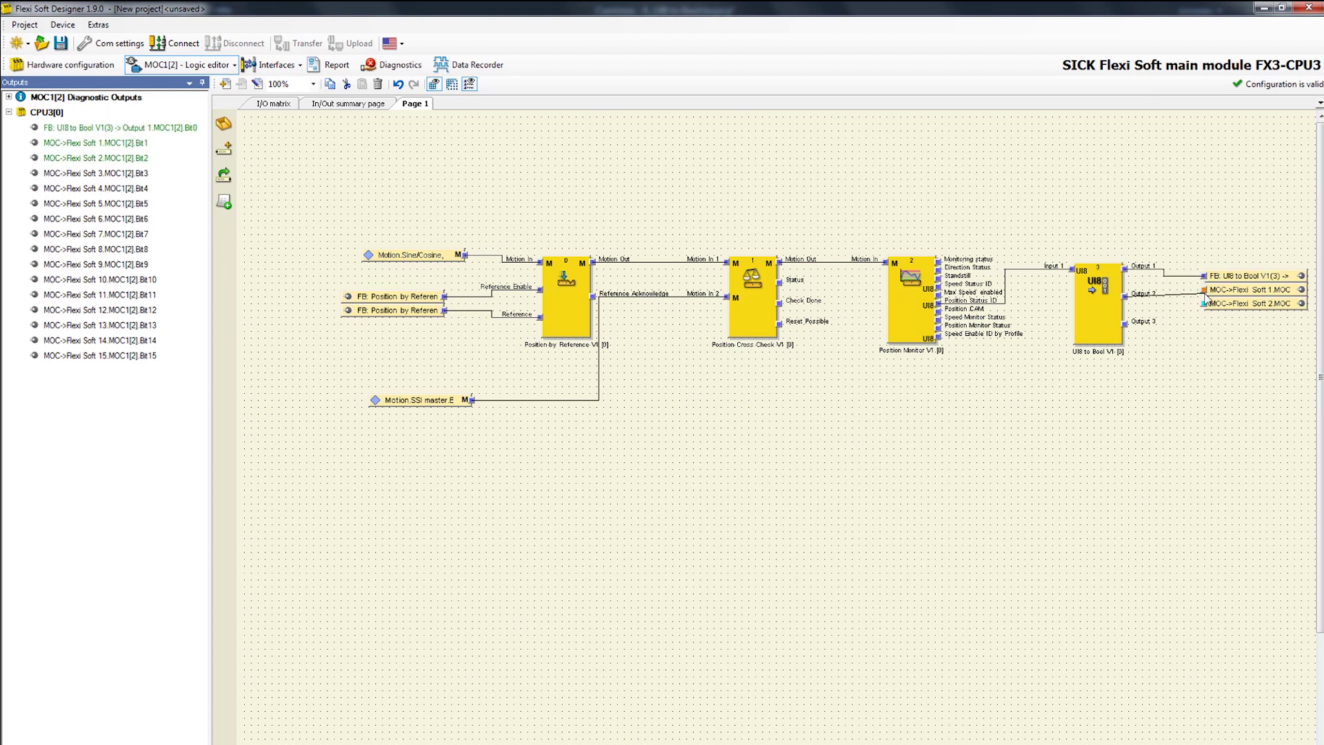
{"action": "left_click_drag", "start_coordinate": [1127, 324], "coordinate": [1205, 310]}
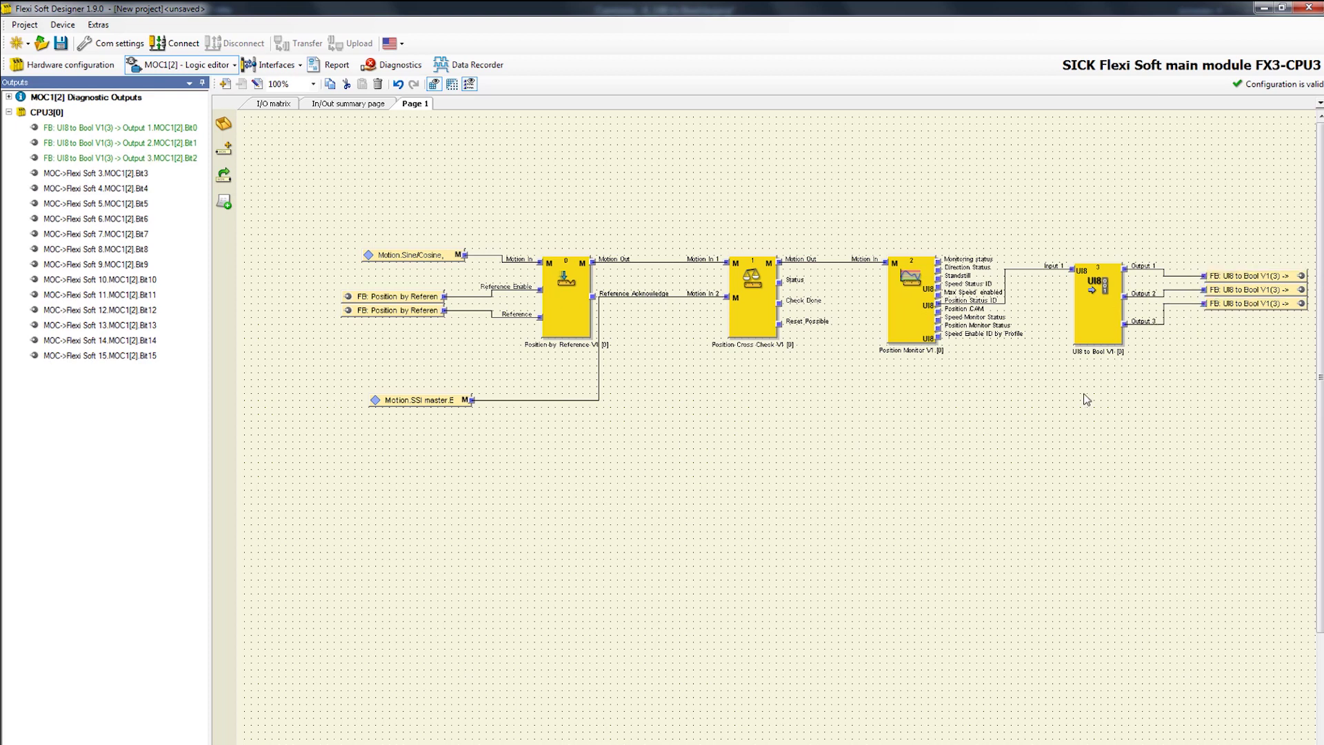
- In the CPU logic editor, drop the three MOC1[2] UI8 to Bool bits onto Routing N:N Inputs 1–3
{"action": "left_click", "coordinate": [234, 64]}
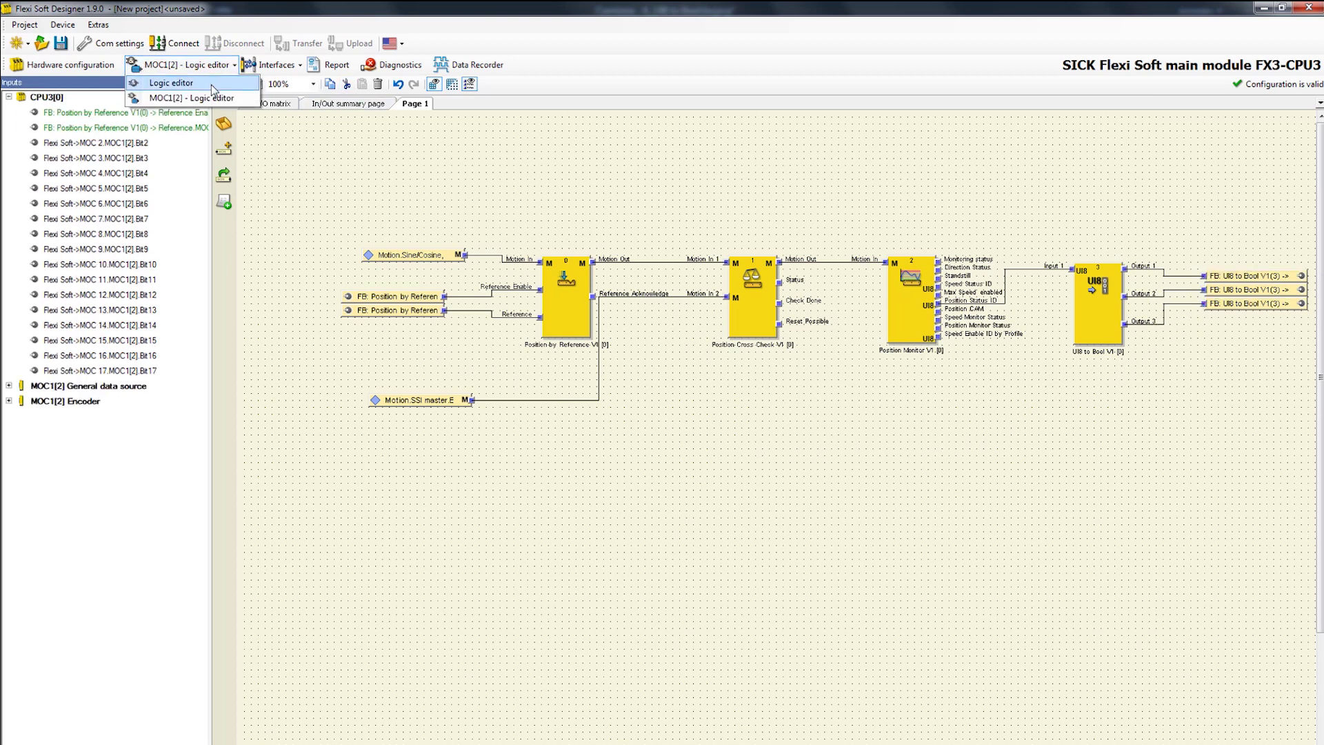
{"action": "left_click", "coordinate": [166, 83]}
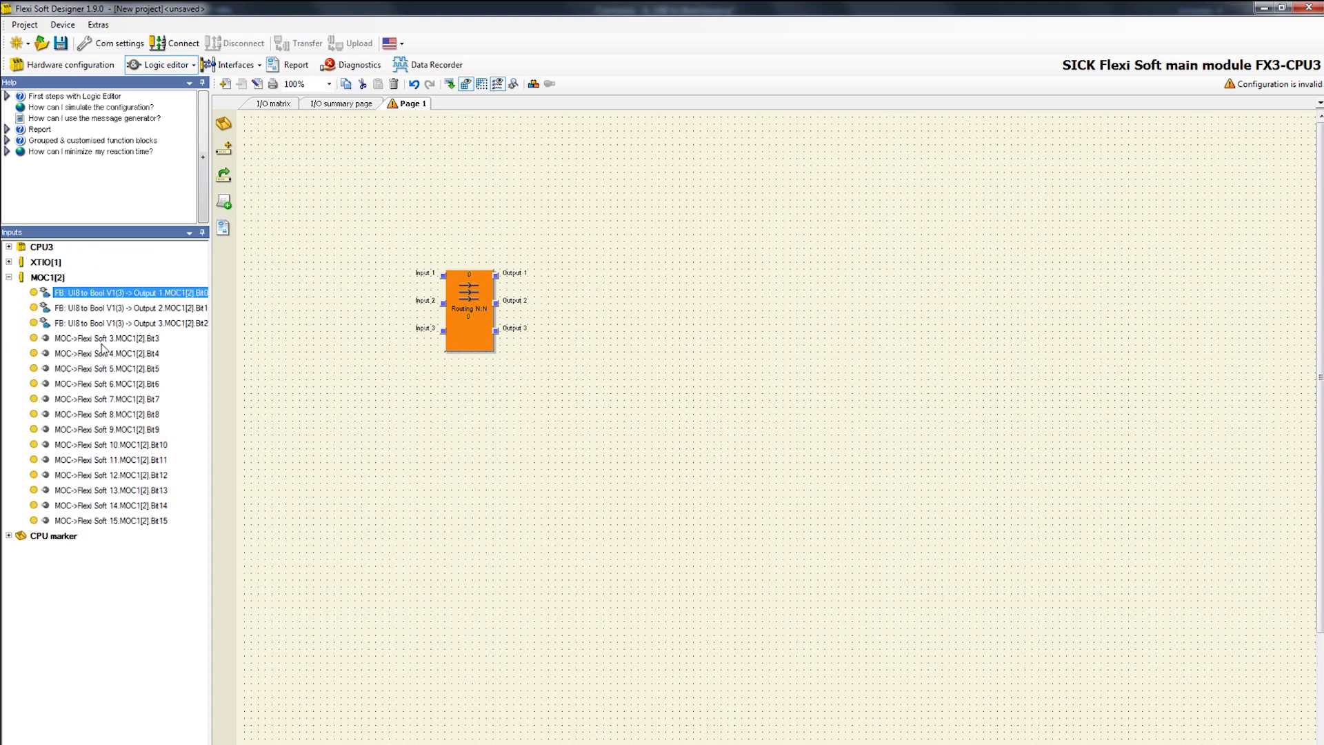
{"action": "left_click", "coordinate": [114, 307], "text": "ctrl"}
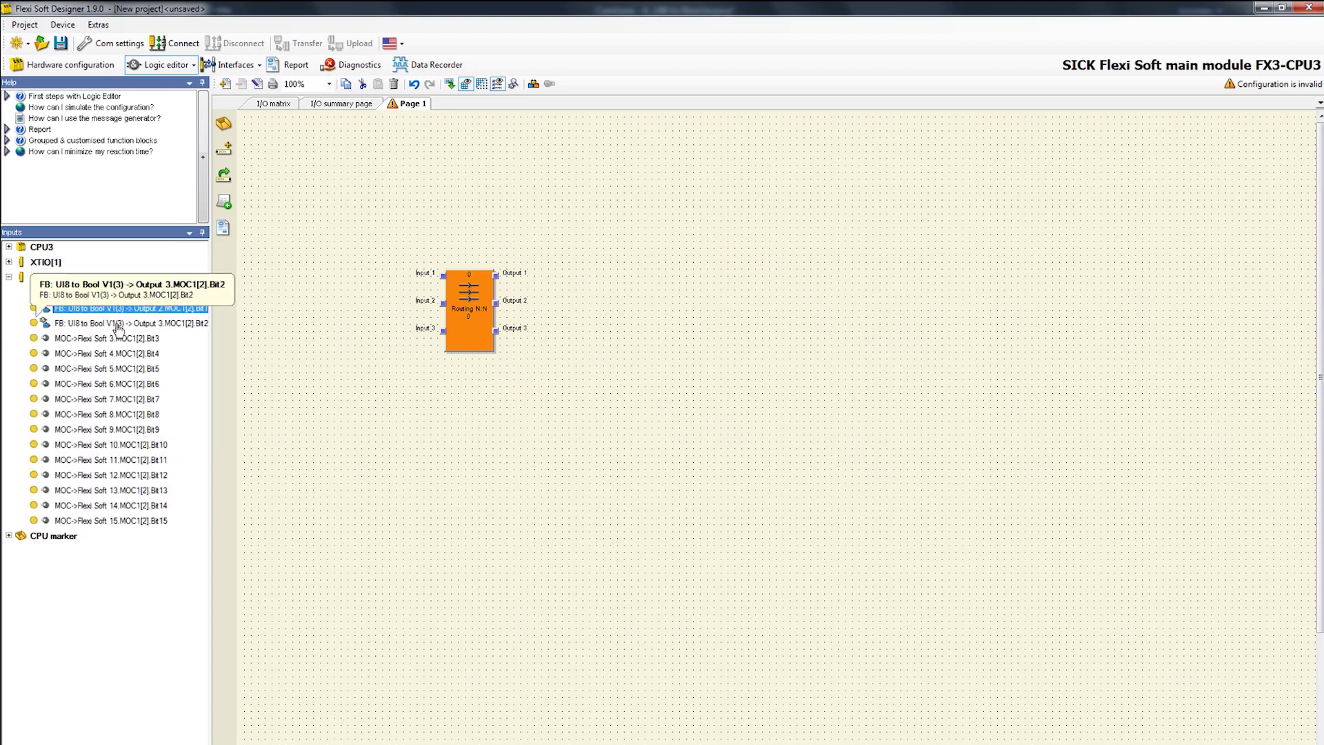
{"action": "left_click", "coordinate": [116, 323], "text": "ctrl"}
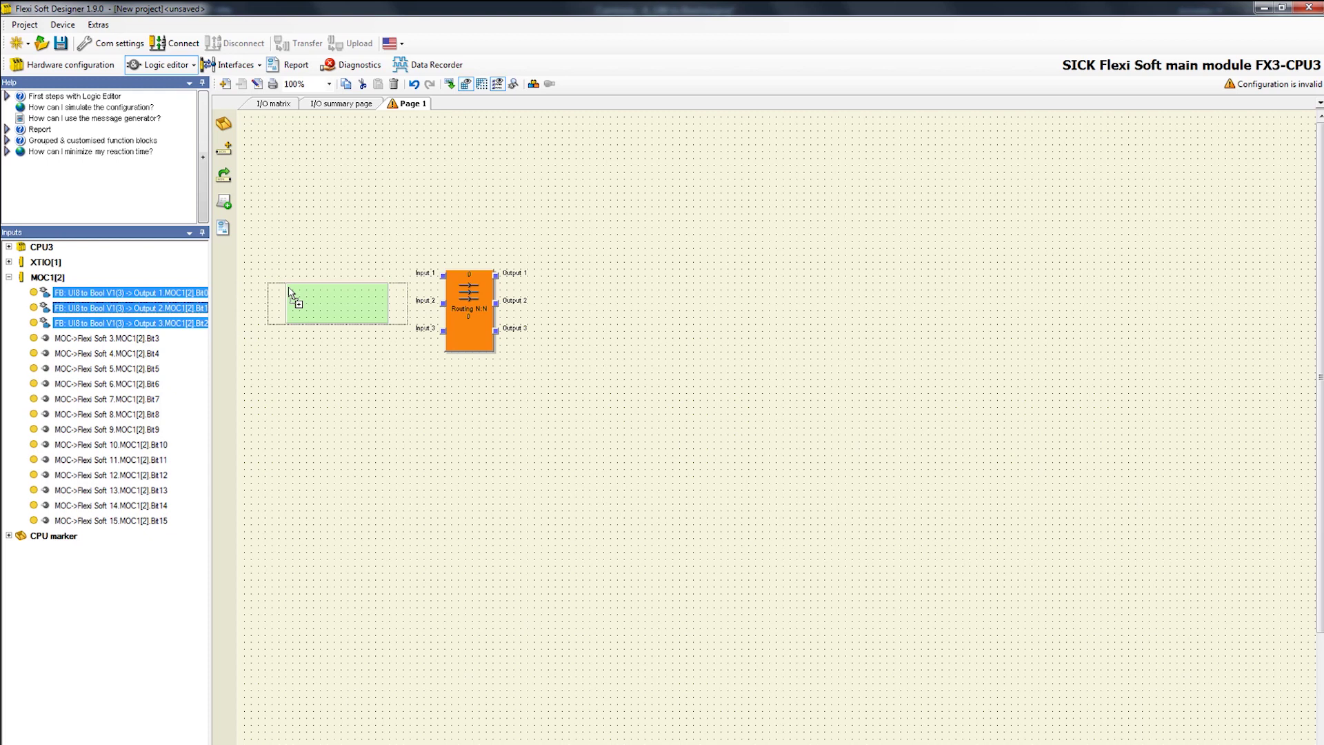
{"action": "mouse_move", "coordinate": [124, 313]}
{"action": "left_mouse_down"}
{"action": "mouse_move", "coordinate": [392, 300]}
{"action": "mouse_move", "coordinate": [444, 275]}
{"action": "mouse_move", "coordinate": [444, 328]}
{"action": "left_mouse_up"}
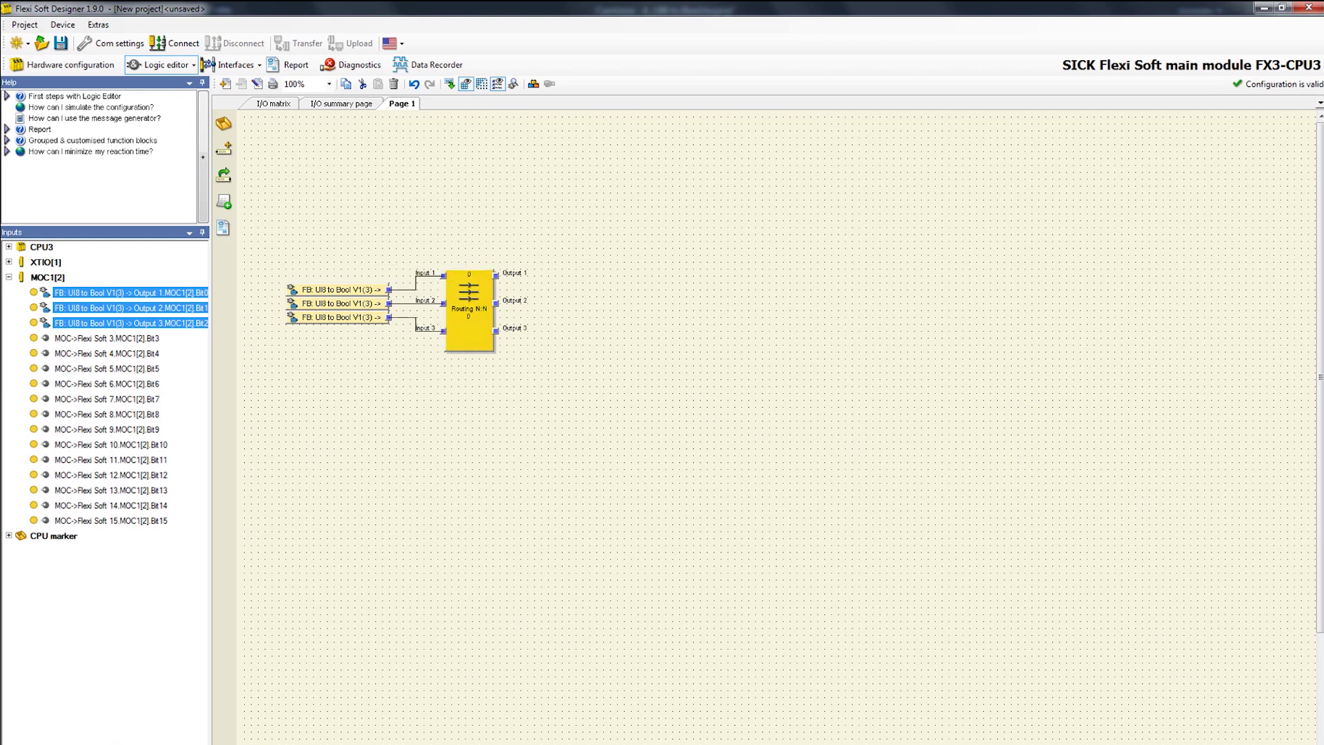
- Place lamp outputs Lamp.XTIO[1].Q1, Q2 and Q3 right of the Routing N:N block
{"action": "left_click", "coordinate": [104, 266]}
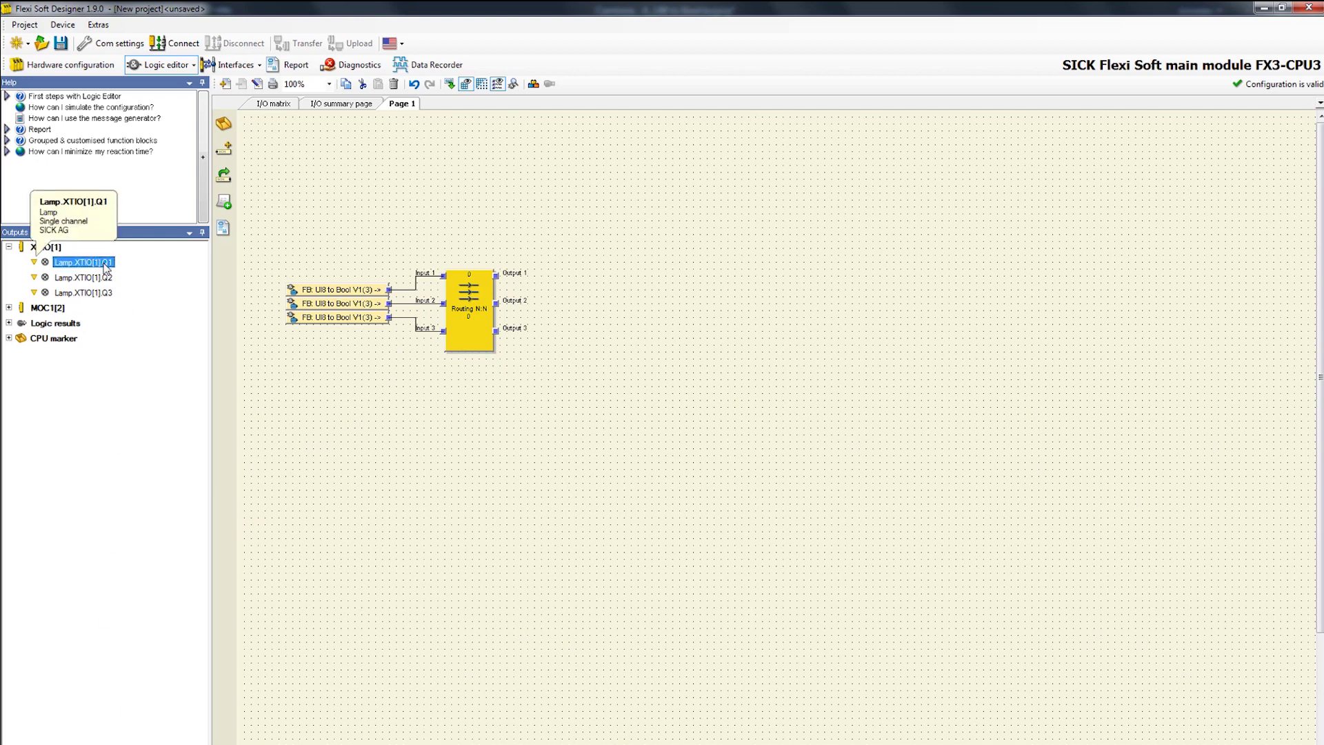
{"action": "left_click", "coordinate": [103, 277]}
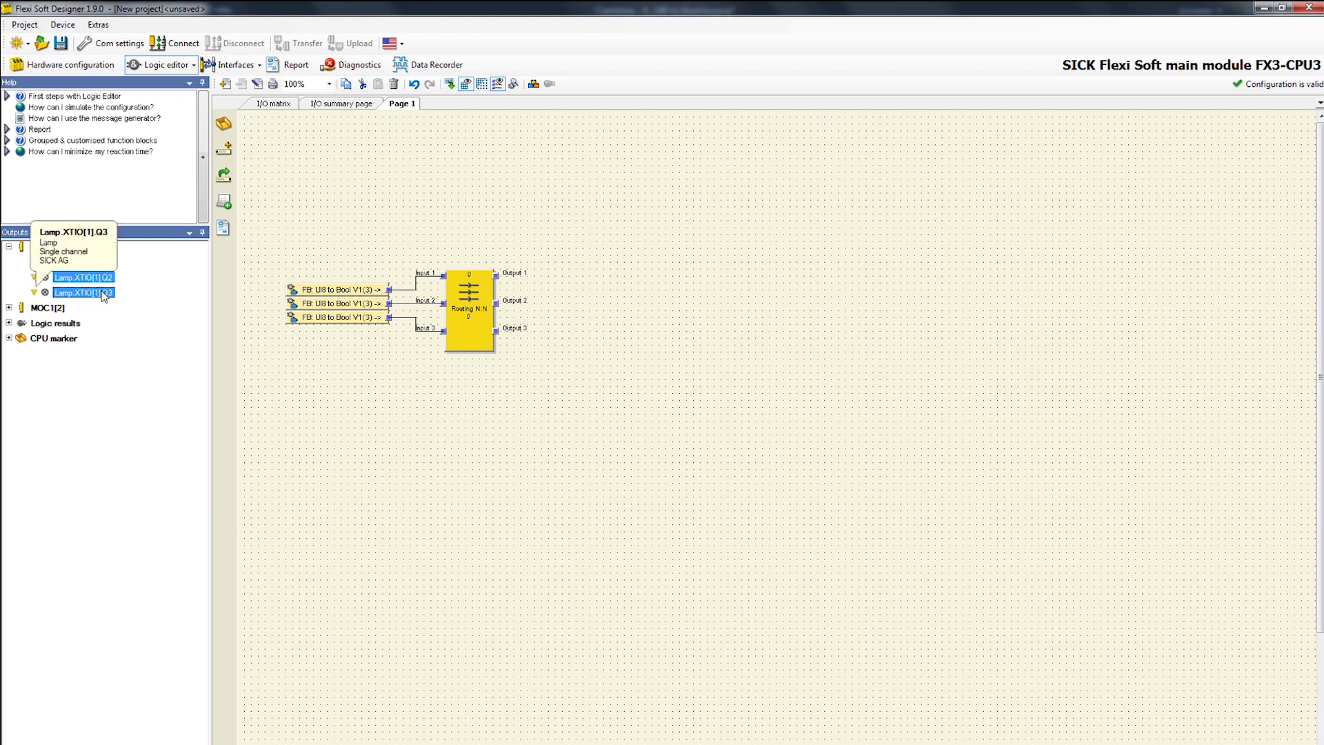
{"action": "left_click_drag", "start_coordinate": [104, 294], "coordinate": [521, 291]}
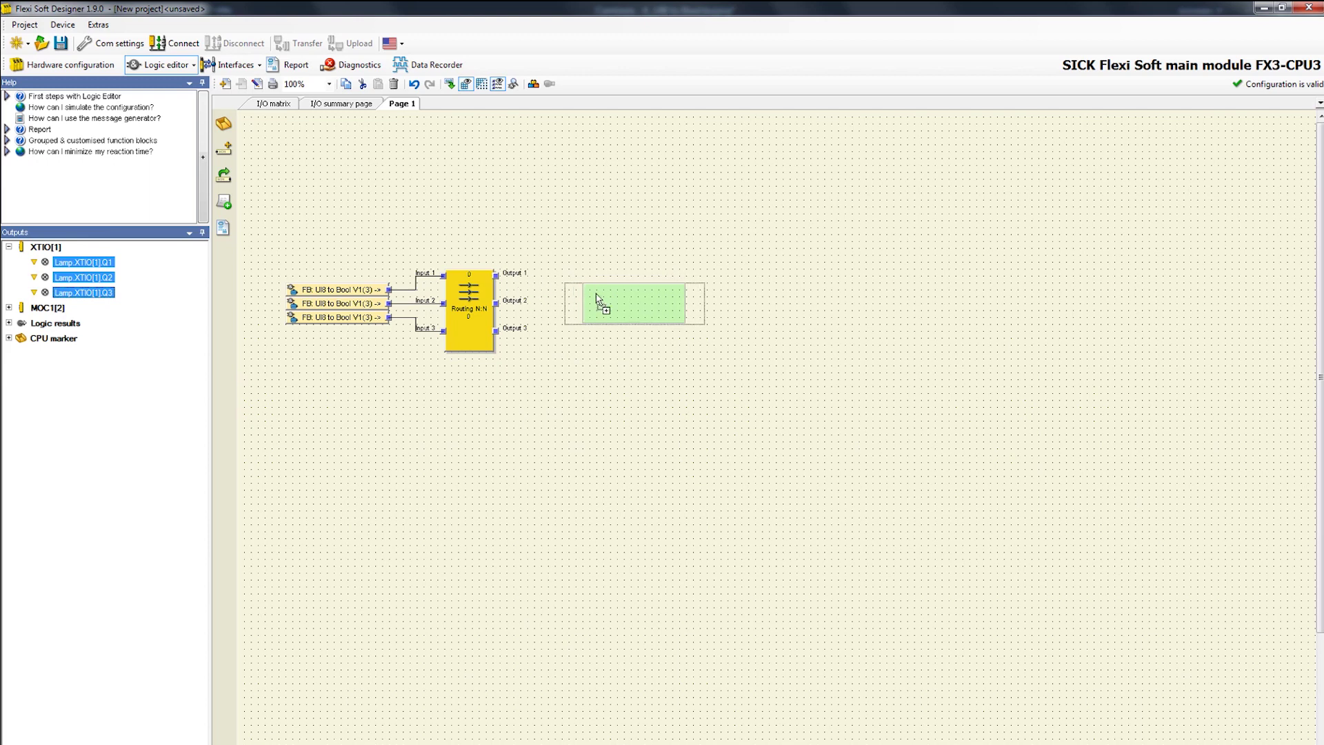
{"action": "left_click_drag", "start_coordinate": [519, 289], "coordinate": [596, 293]}
- Wire Routing N:N Outputs 1–3 to Lamp.XTIO[1].Q1, Q2 and Q3
{"action": "left_click_drag", "start_coordinate": [498, 276], "coordinate": [581, 293]}
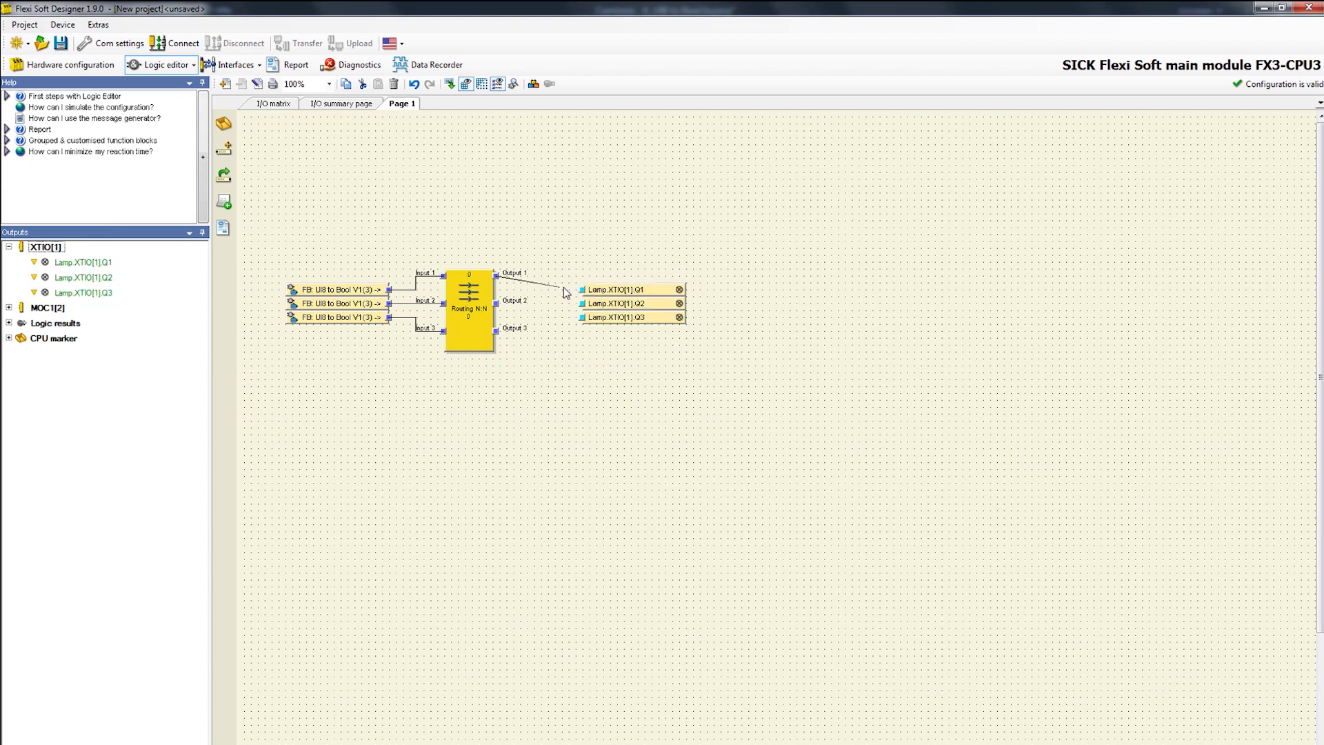
{"action": "left_click_drag", "start_coordinate": [497, 303], "coordinate": [585, 311]}
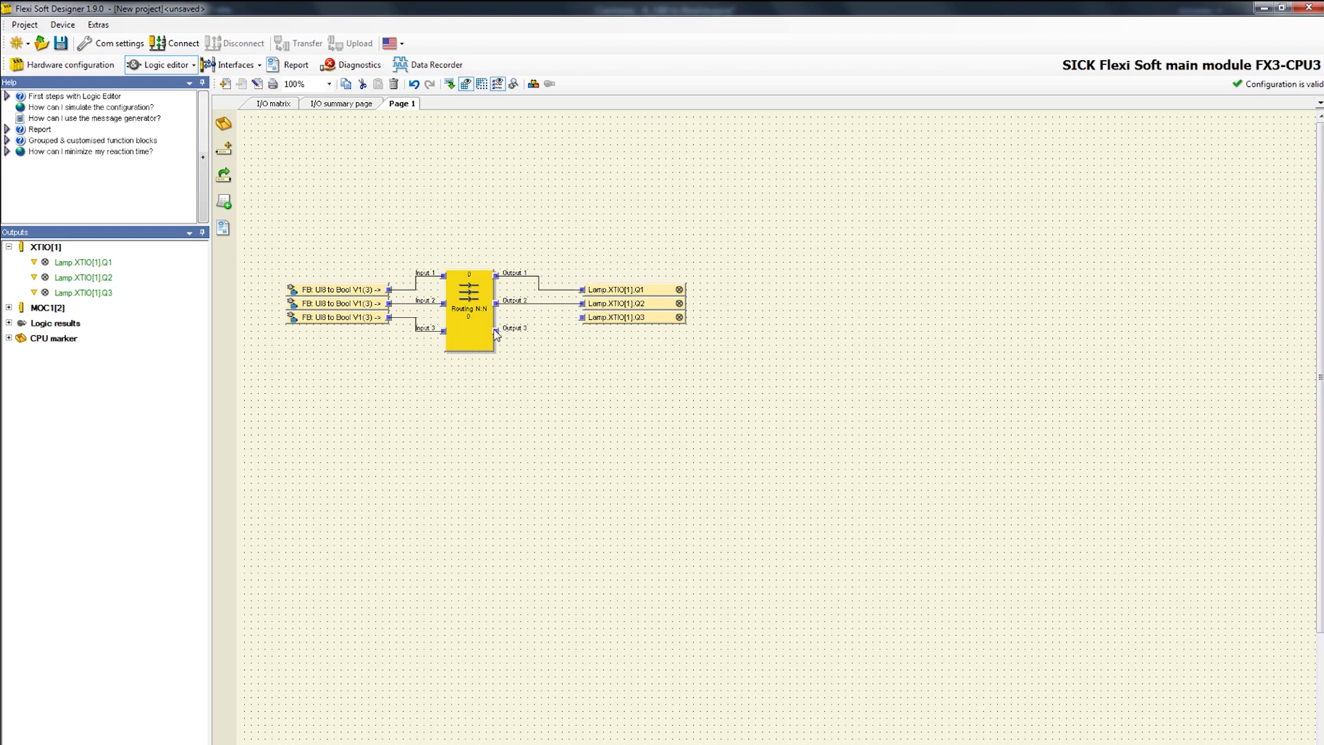
{"action": "left_click_drag", "start_coordinate": [497, 331], "coordinate": [582, 320]}
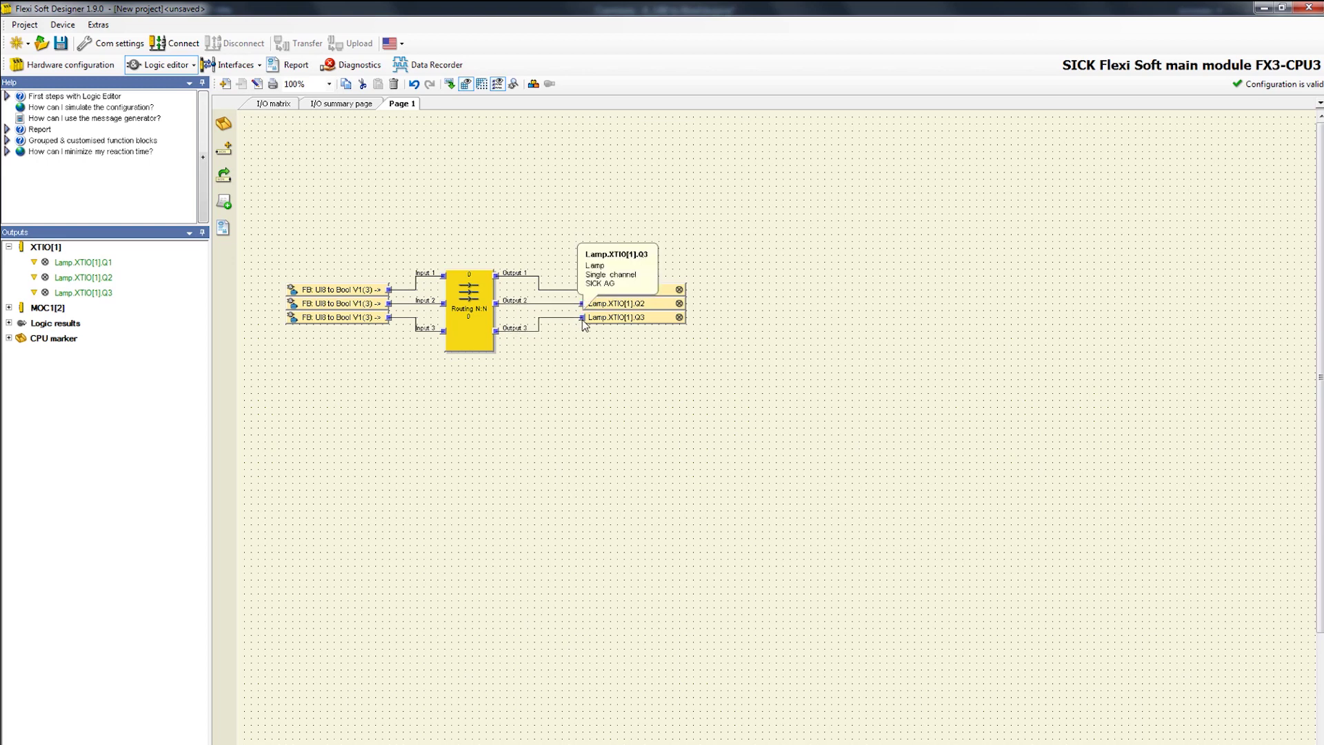
- Switch back to the MOC1[2] logic editor showing the converter and its output bits
{"action": "left_click", "coordinate": [193, 64]}
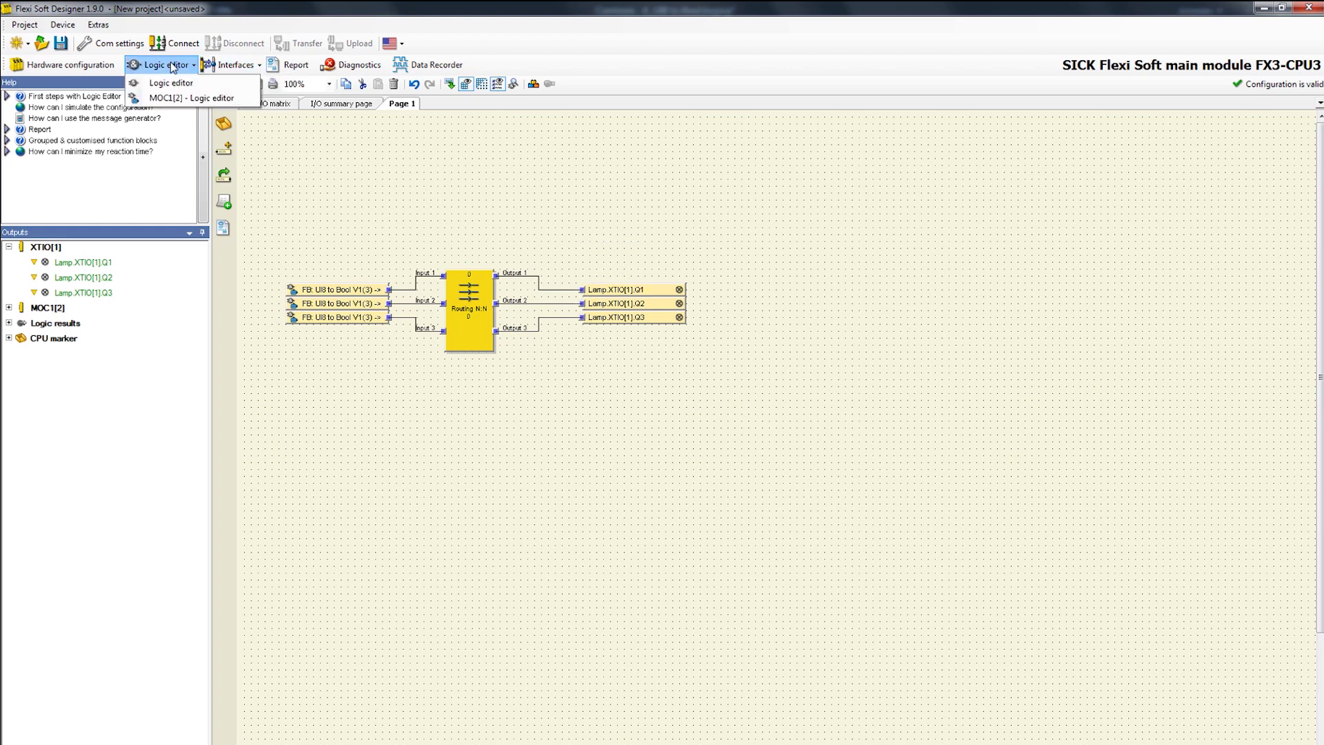
{"action": "left_click", "coordinate": [171, 98]}
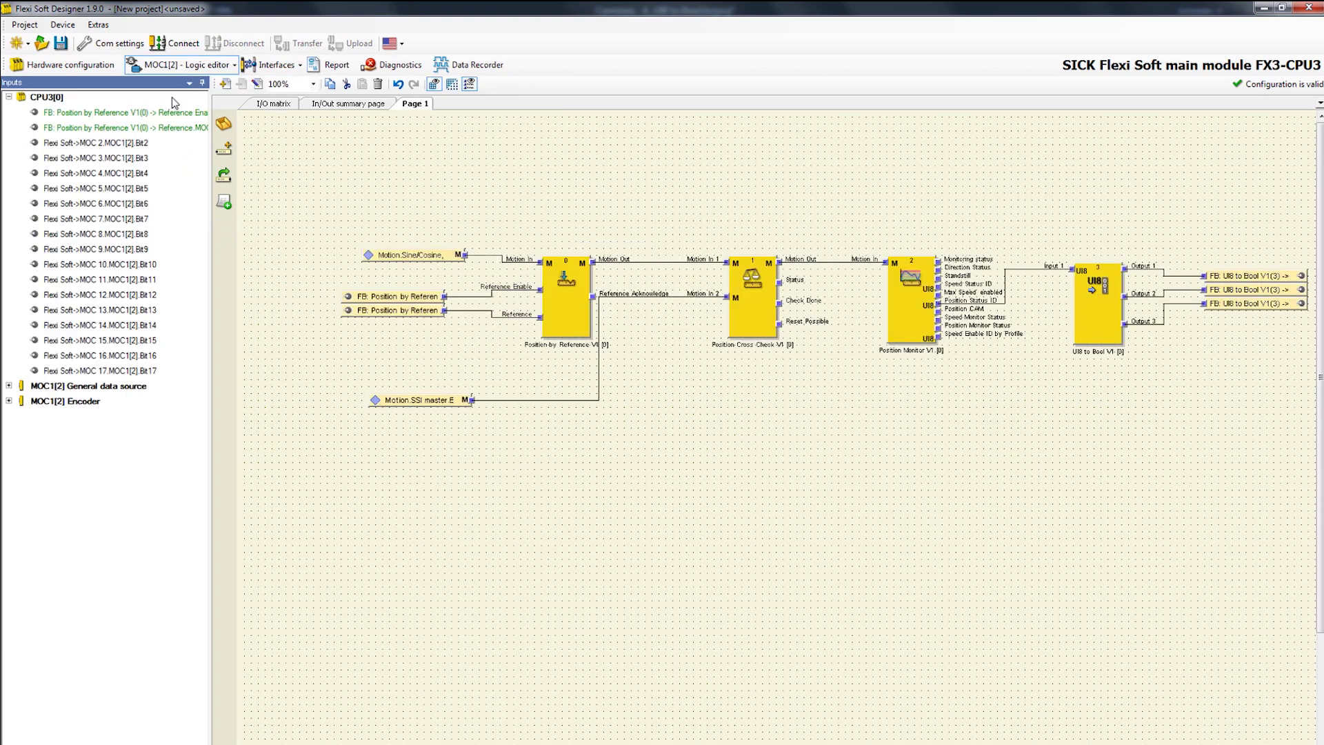